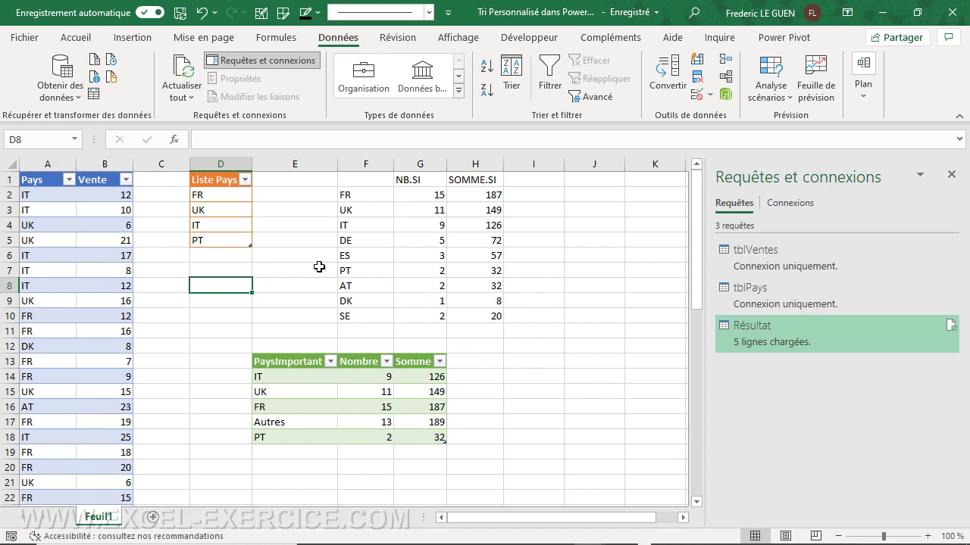
# - Check the table names of the sales table and of the Liste Pays table in the table design settings
pyautogui.click(88, 224)
pyautogui.click(826, 36)
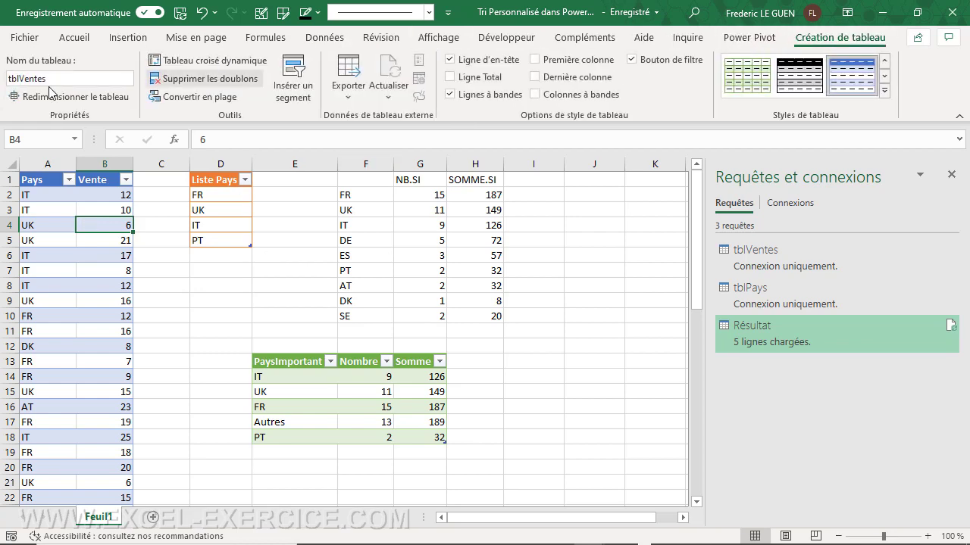
pyautogui.click(222, 211)
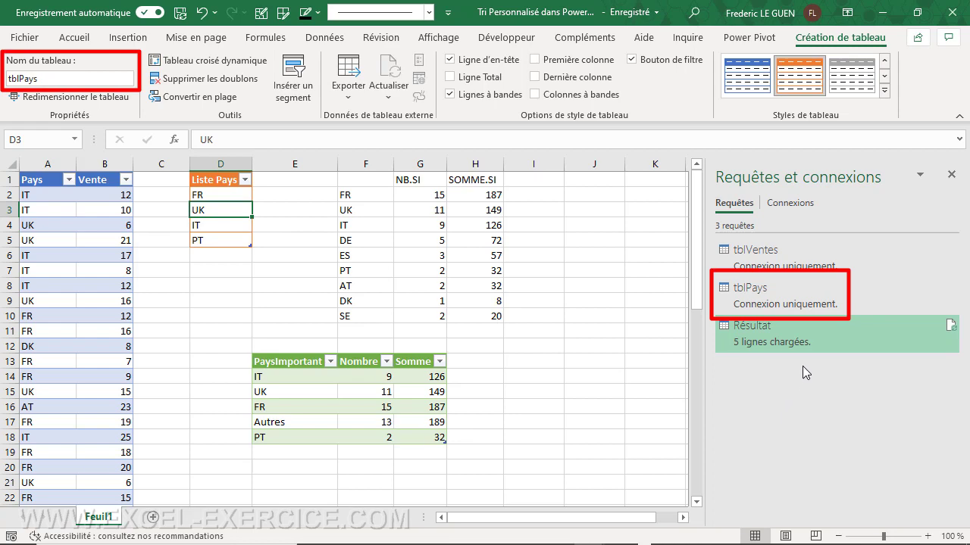
# - Open the Résultat query in the Power Query Editor and view its query dependencies diagram
pyautogui.moveTo(795, 332)
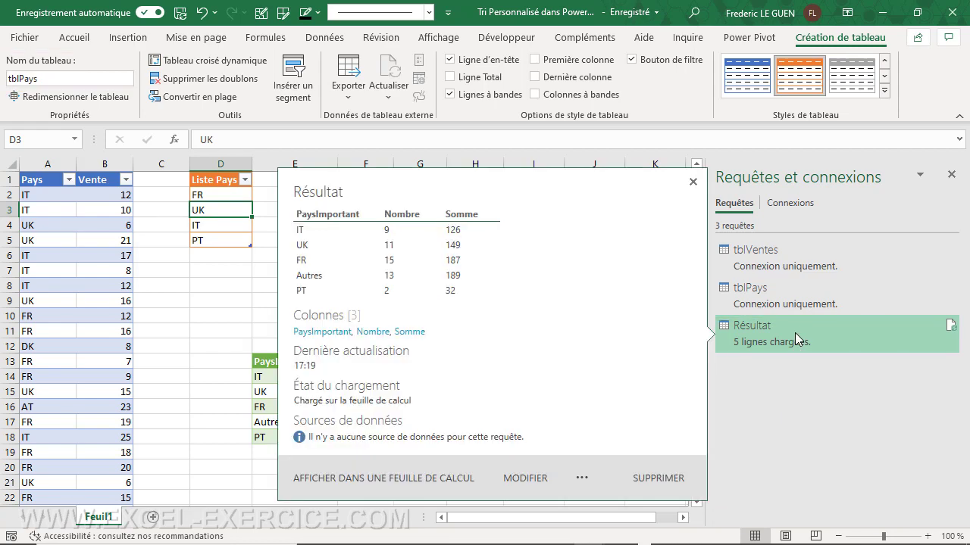
pyautogui.doubleClick(795, 332)
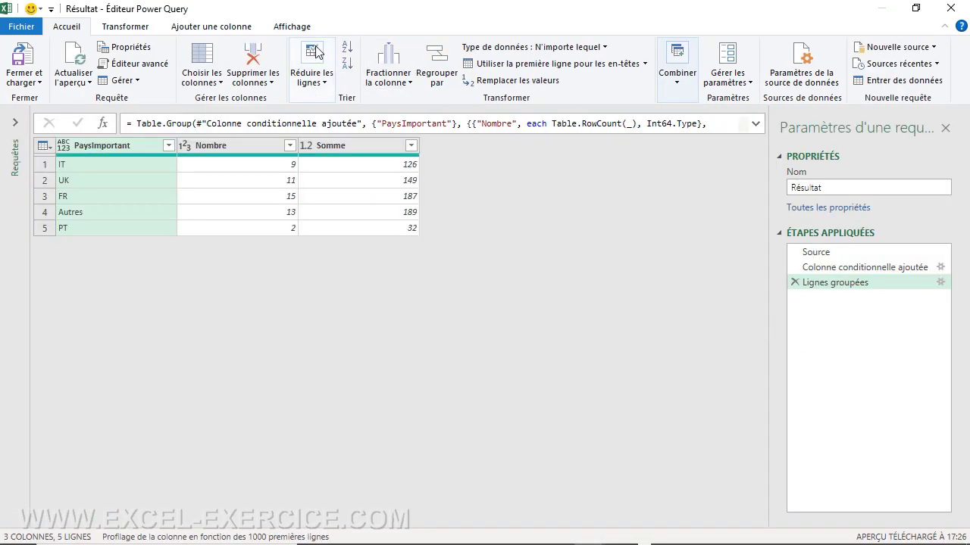
pyautogui.click(292, 27)
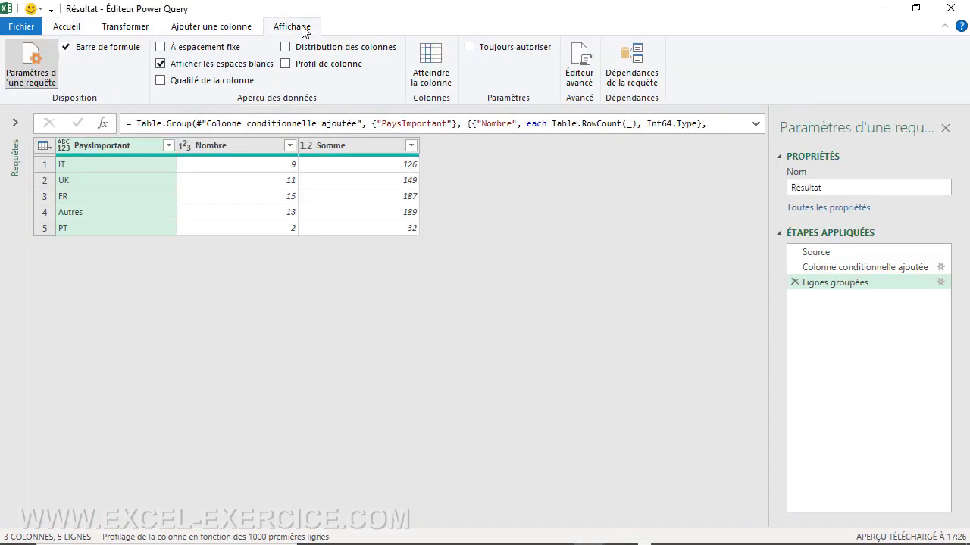
pyautogui.click(632, 64)
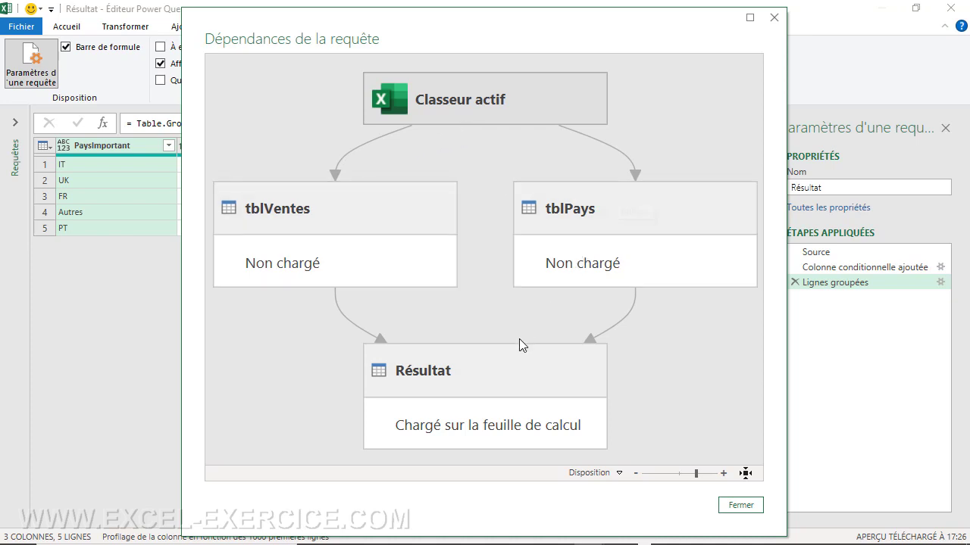
pyautogui.click(741, 506)
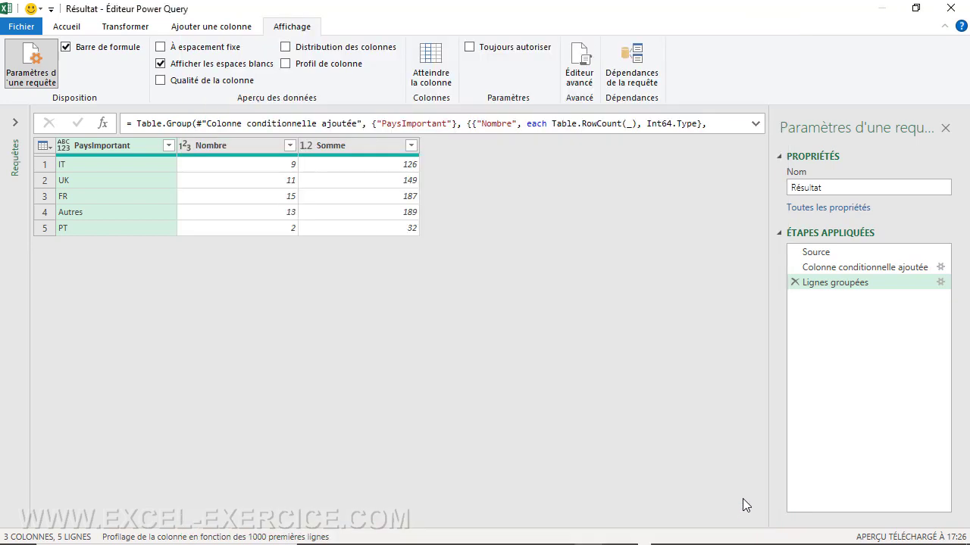
# - Review the Résultat query's applied steps Source, Colonne conditionnelle ajoutée and Lignes groupées one after another
pyautogui.click(815, 252)
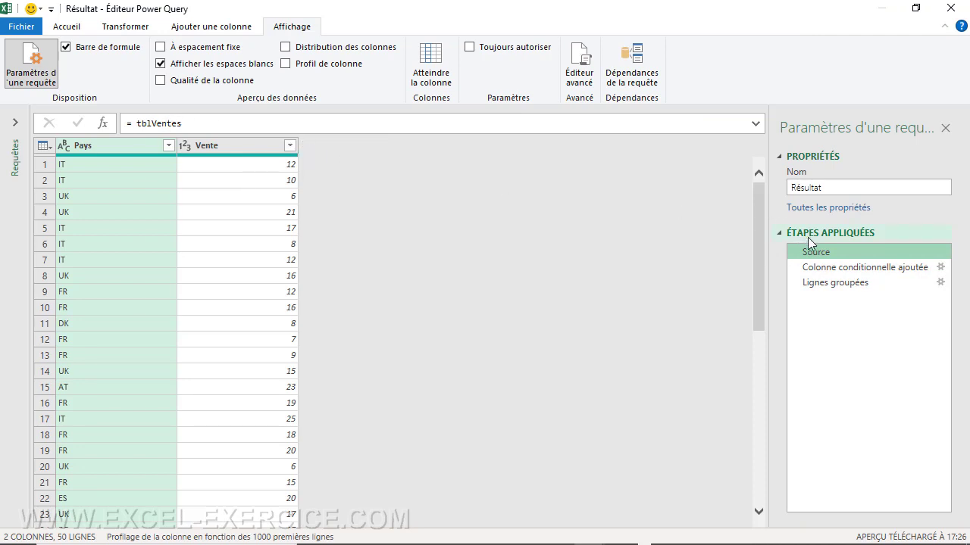
pyautogui.click(860, 269)
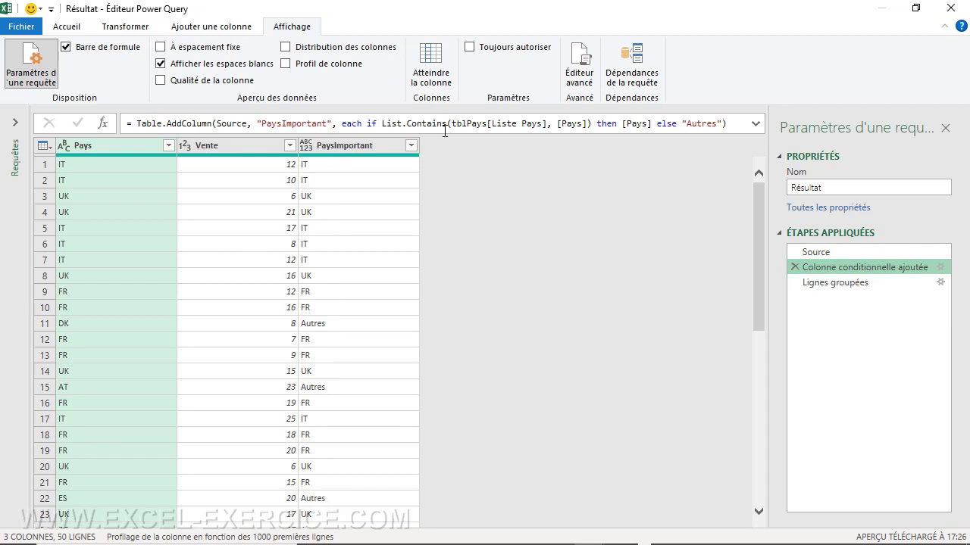
pyautogui.click(848, 282)
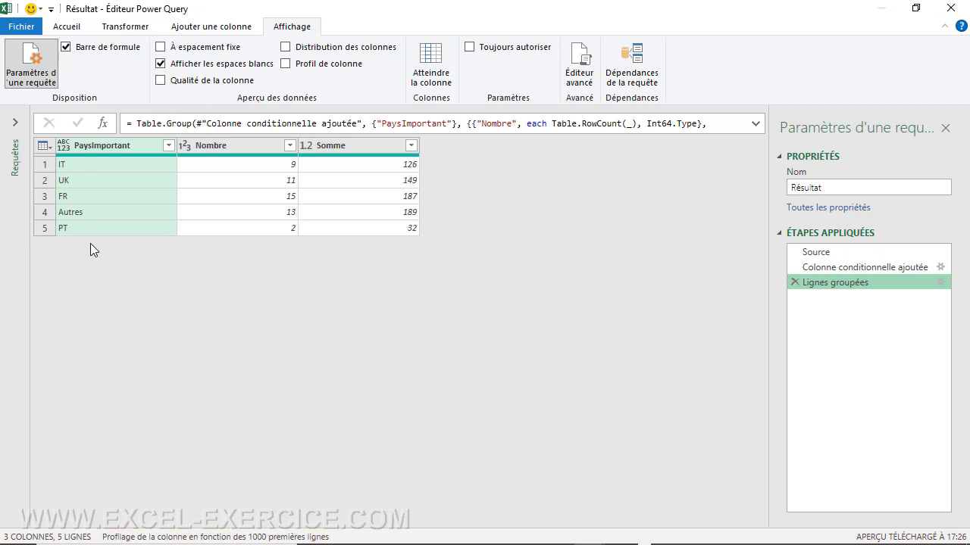
# - Show the list of queries and create a new query as a reference to tblVentes
pyautogui.click(14, 122)
pyautogui.click(48, 135)
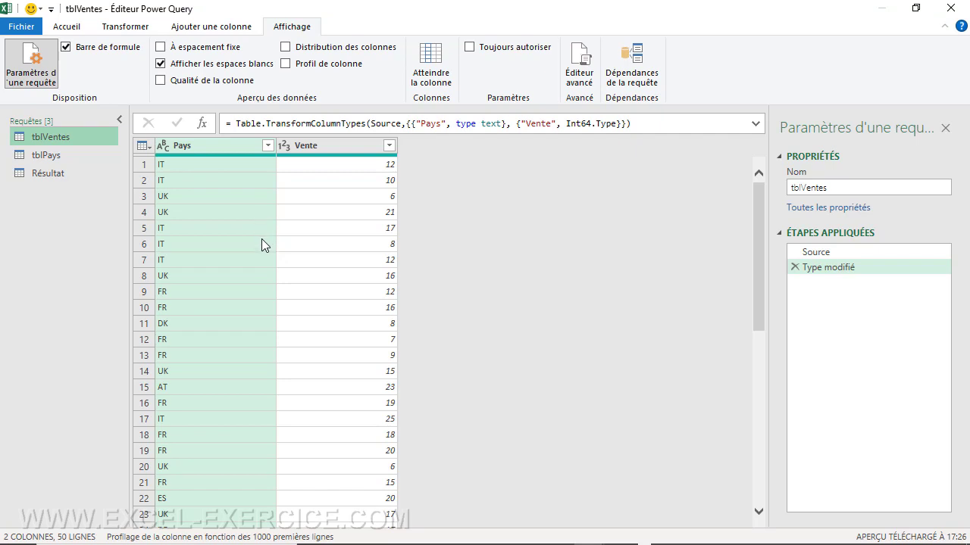
pyautogui.rightClick(60, 137)
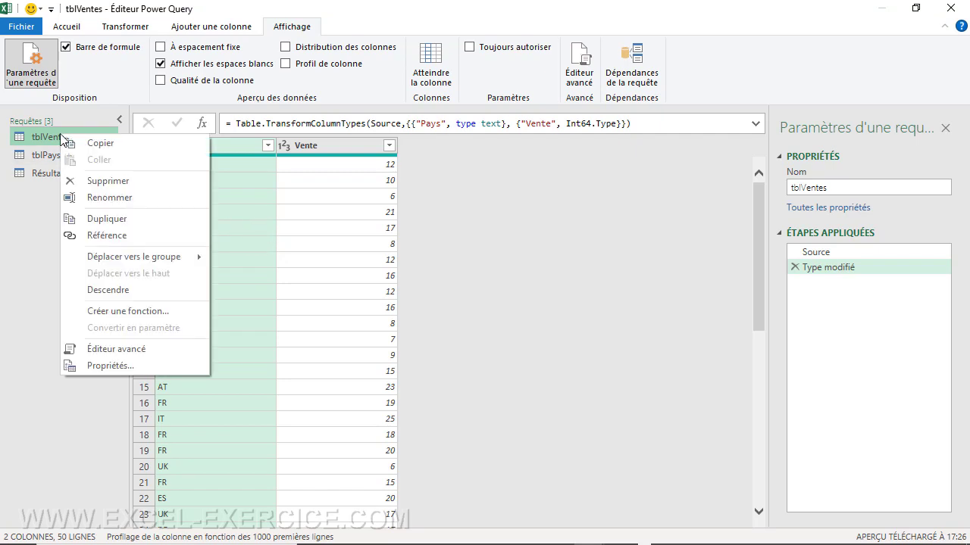
pyautogui.click(101, 237)
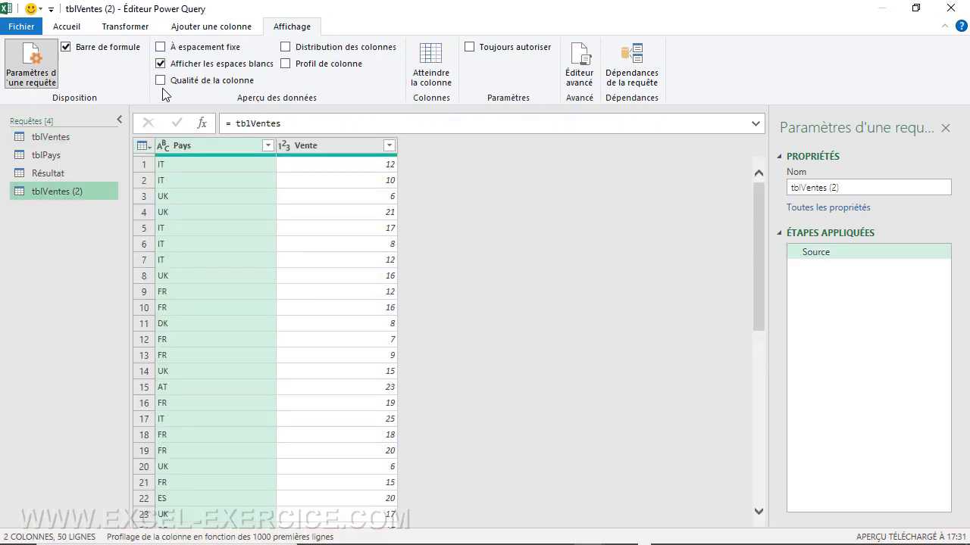
# - Group the referenced sales query by Pays, with a new column named Somme that sums Vente
pyautogui.click(125, 27)
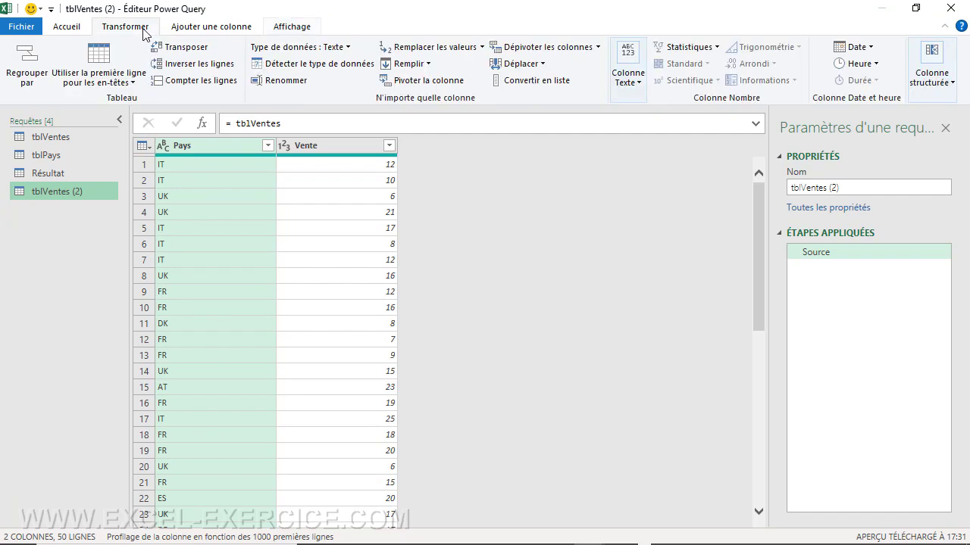
pyautogui.click(26, 67)
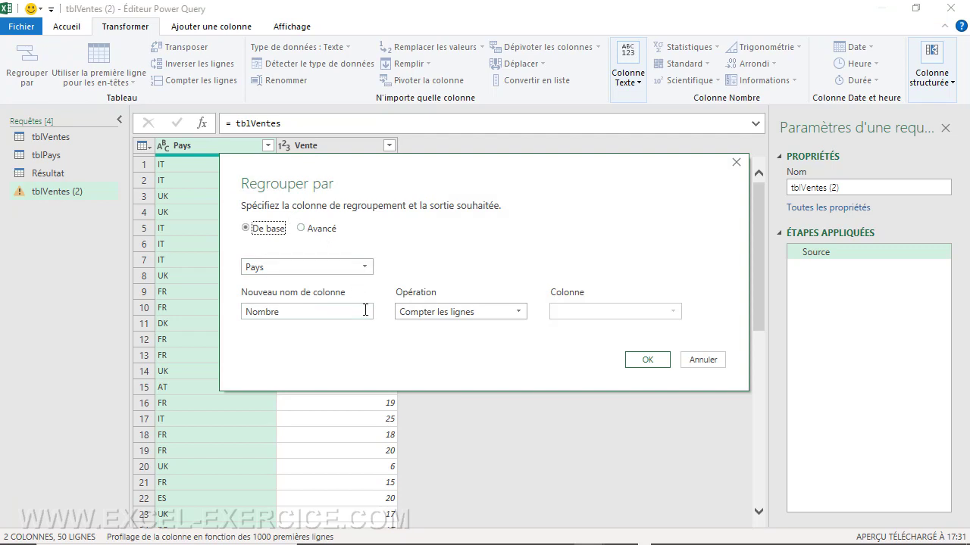
pyautogui.click(426, 314)
pyautogui.click(426, 328)
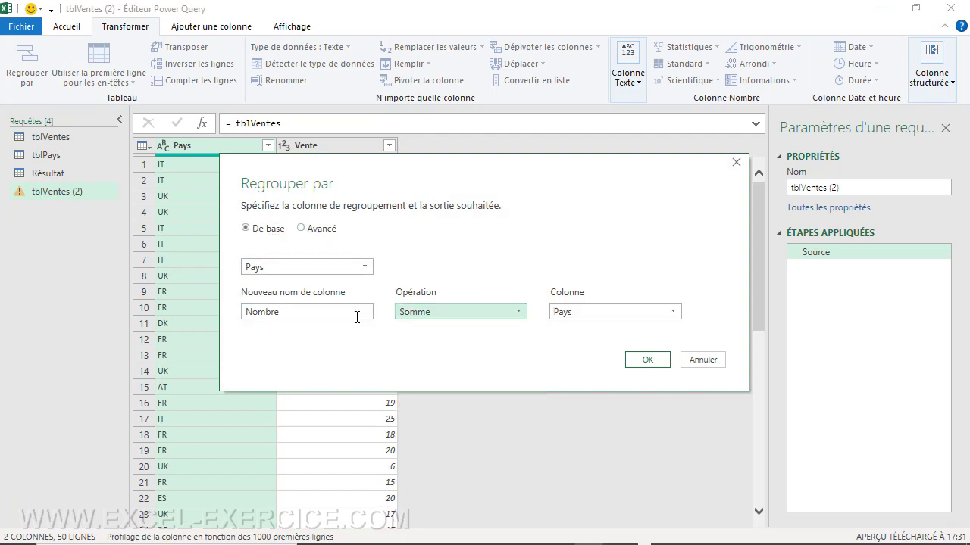
pyautogui.moveTo(305, 315); pyautogui.dragTo(241, 312)
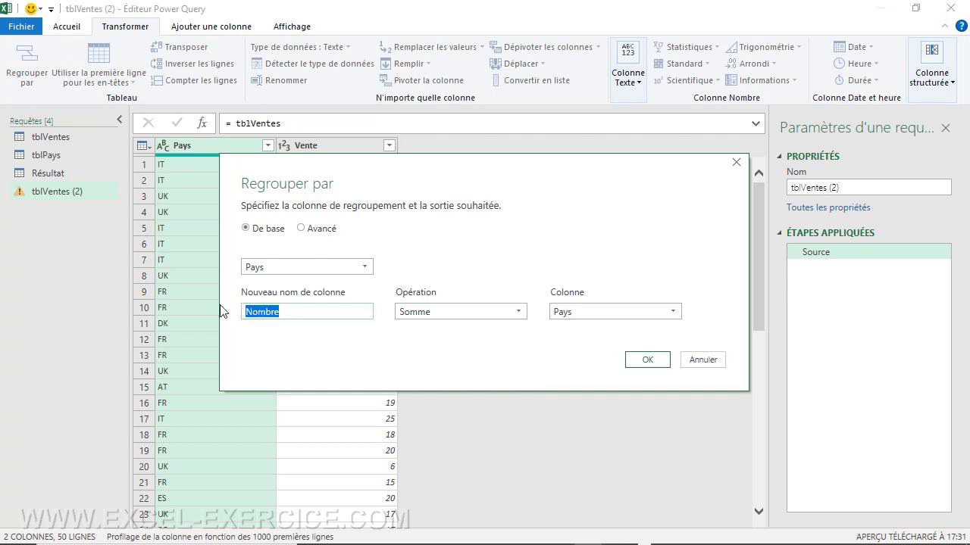
pyautogui.write('Somme')
pyautogui.click(597, 315)
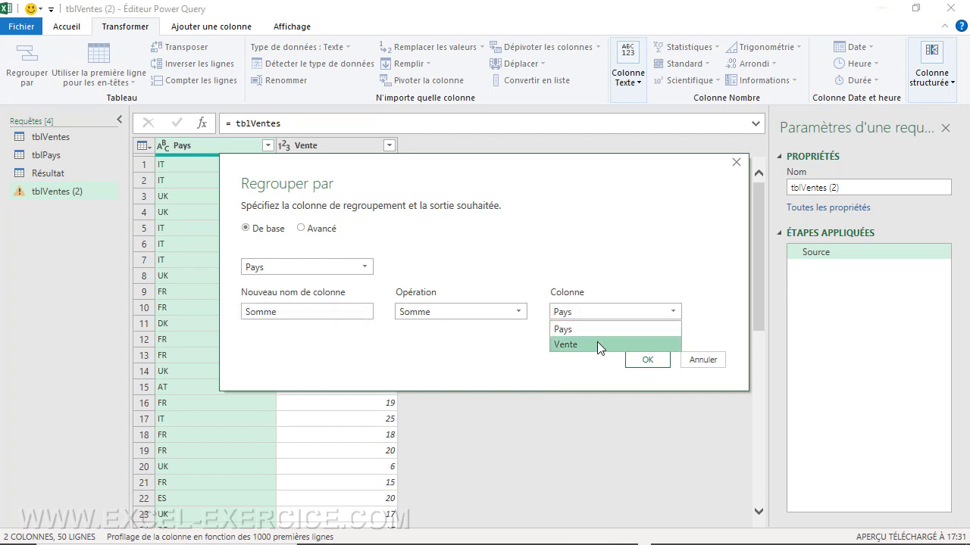
pyautogui.click(597, 344)
pyautogui.click(640, 360)
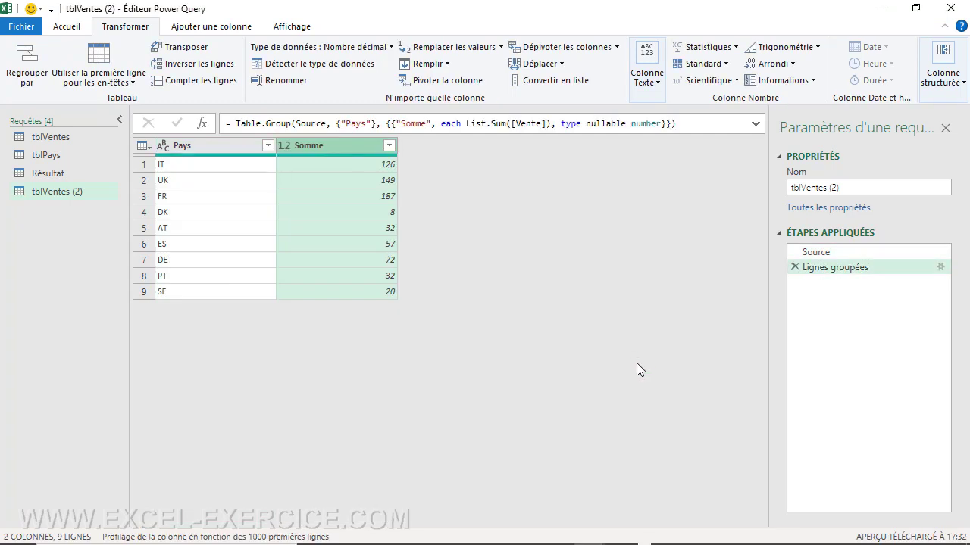
# - Compare with the Résultat query, and sort the grouped sales query by Somme in descending order
pyautogui.click(55, 175)
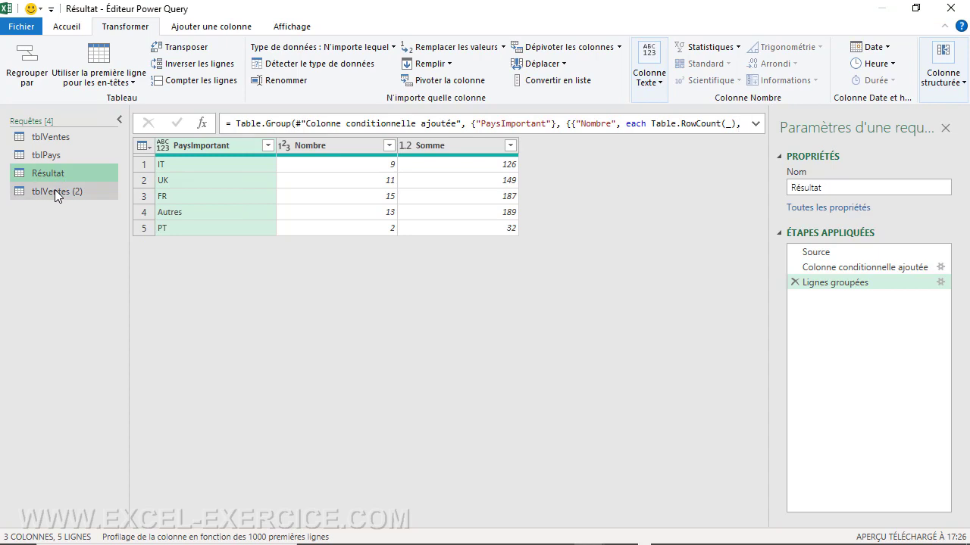
pyautogui.click(55, 191)
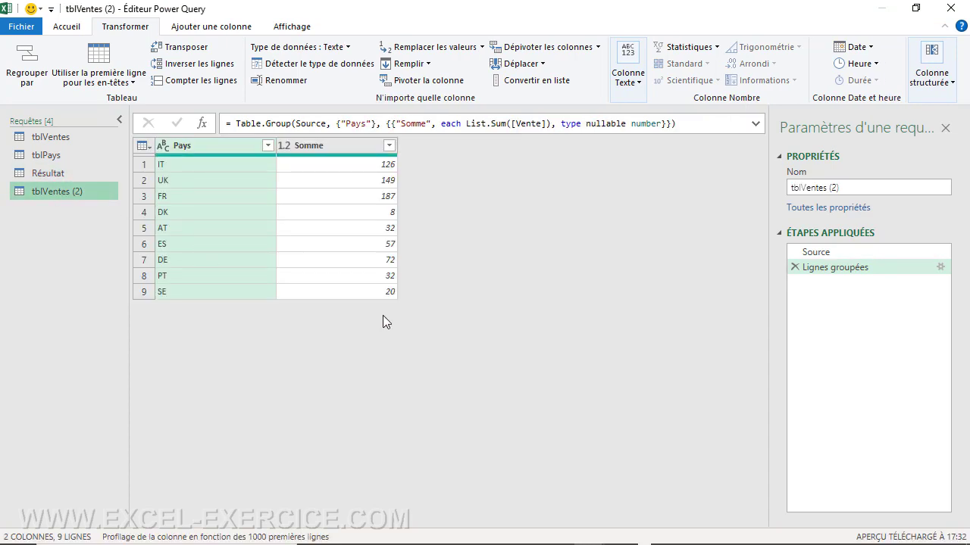
pyautogui.click(390, 146)
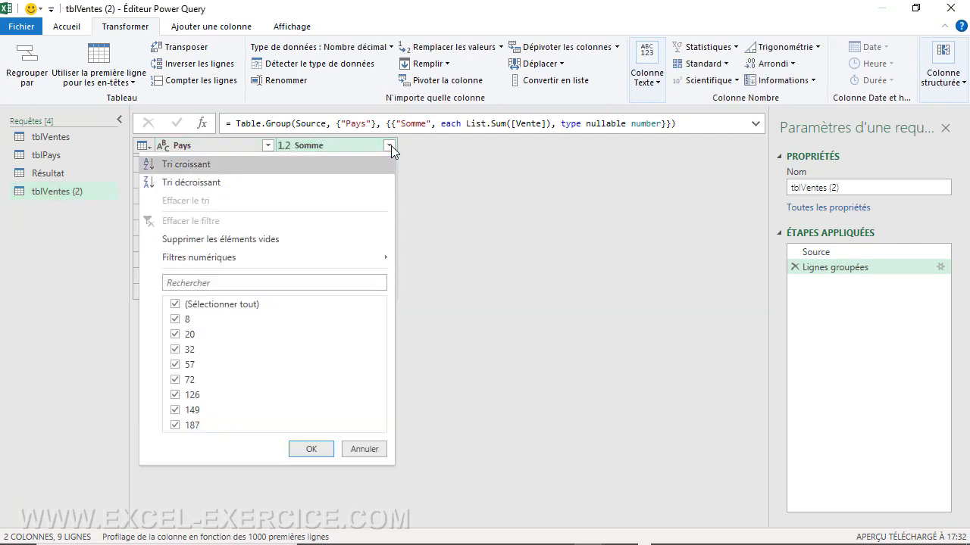
pyautogui.click(343, 183)
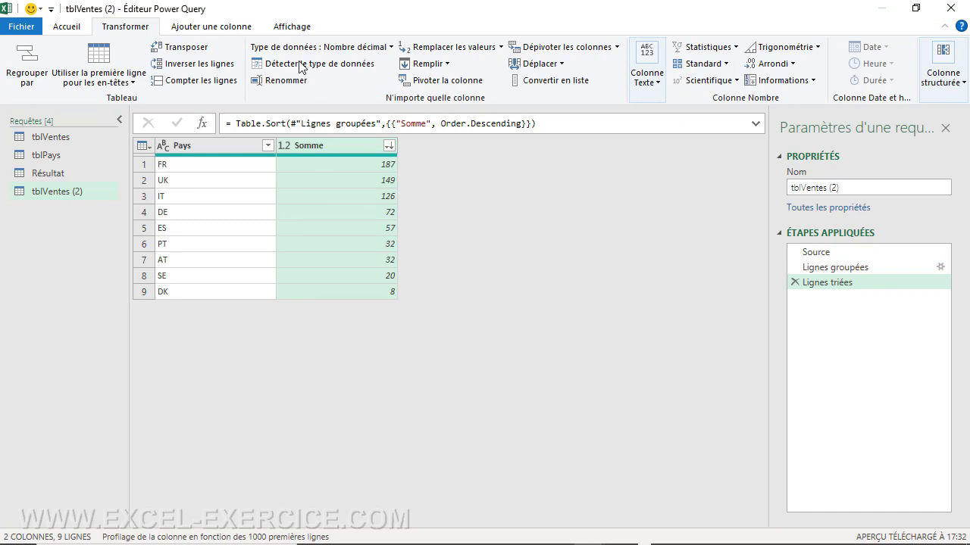
# - Add an index column starting from 1 to the sorted country totals
pyautogui.click(222, 27)
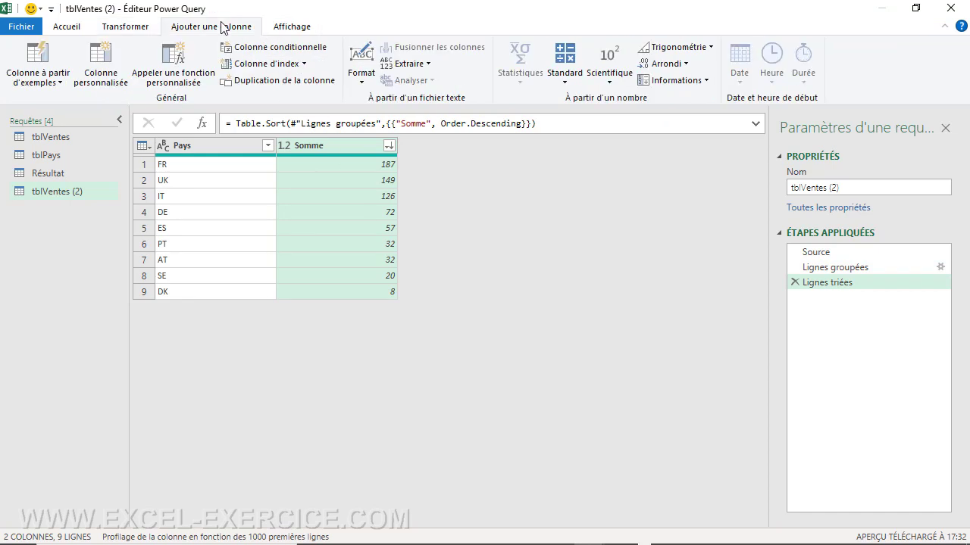
pyautogui.click(305, 65)
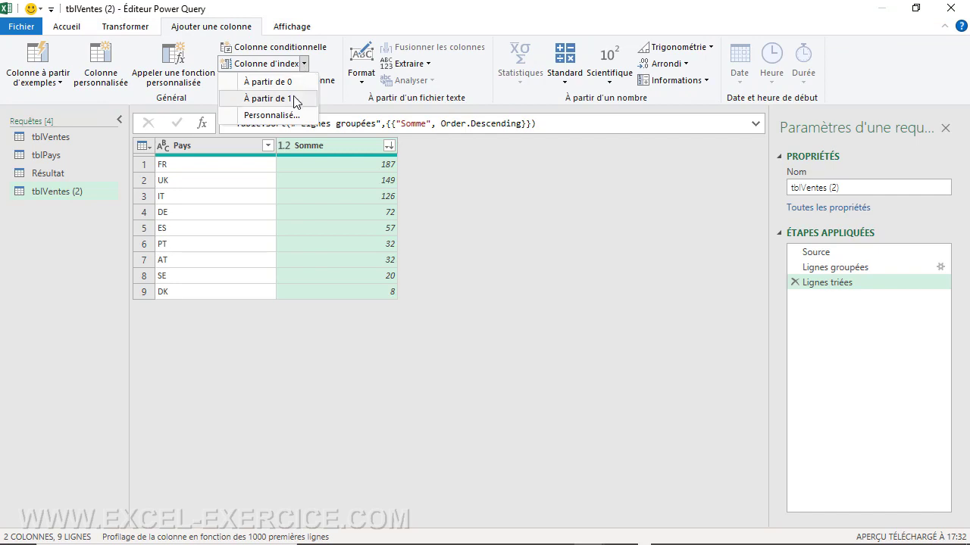
pyautogui.click(295, 100)
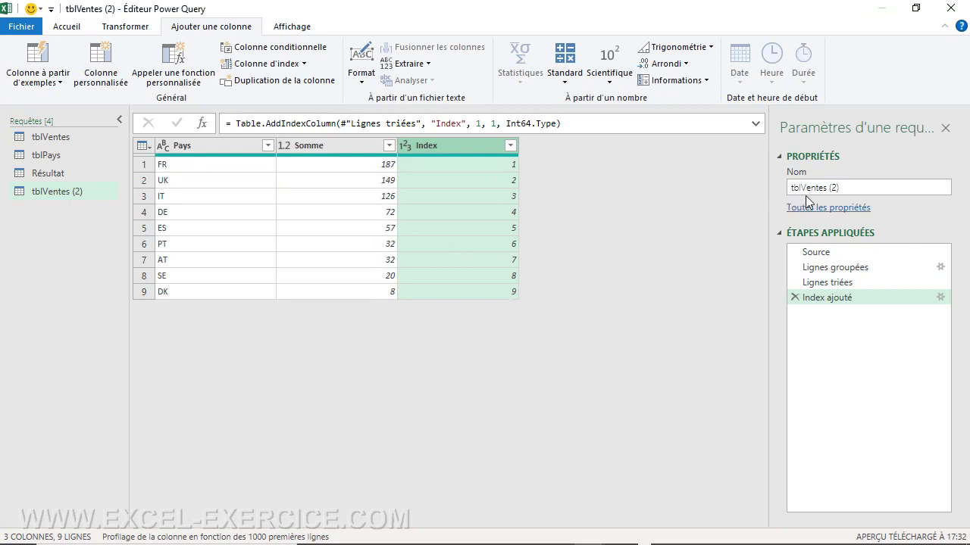
# - Rename the tblVentes (2) query as TriPays
pyautogui.moveTo(843, 187); pyautogui.dragTo(786, 189)
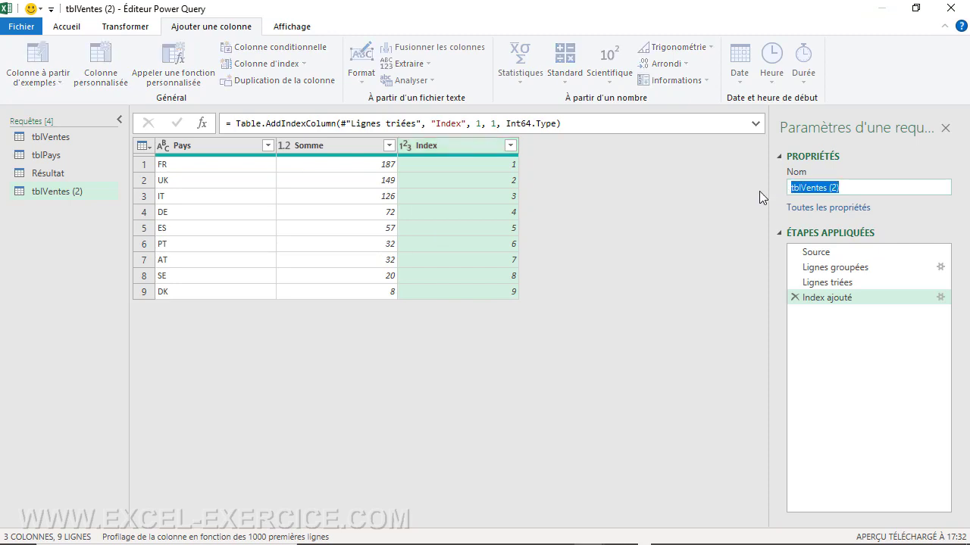
pyautogui.write('Tri')
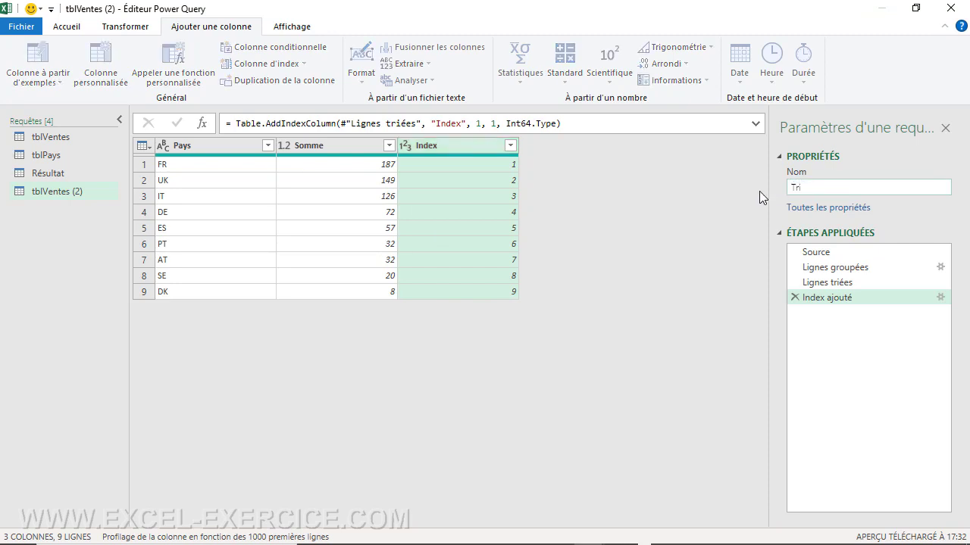
pyautogui.write('Pays')
pyautogui.press('Return')
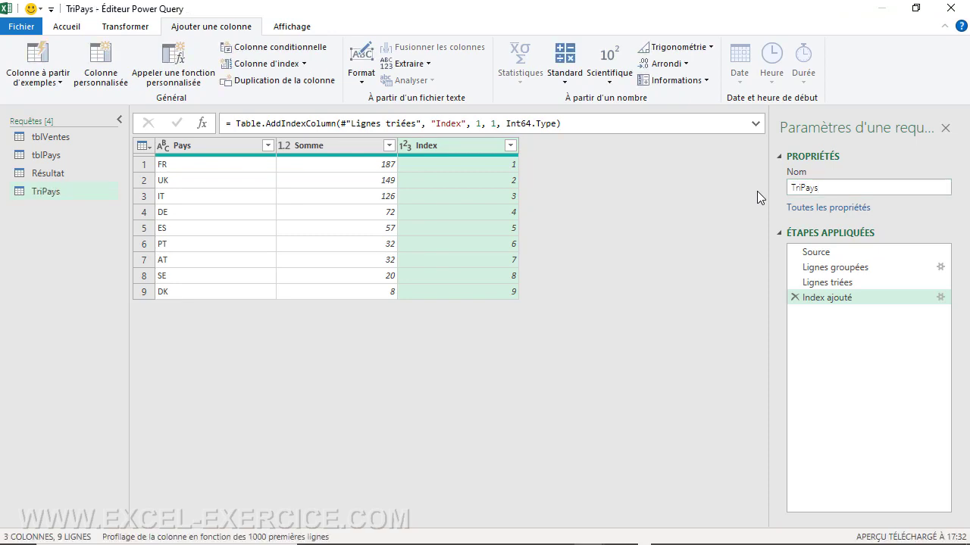
# - Merge the TriPays query into the Résultat query, matching PaysImportant to Pays with a left outer join
pyautogui.click(57, 180)
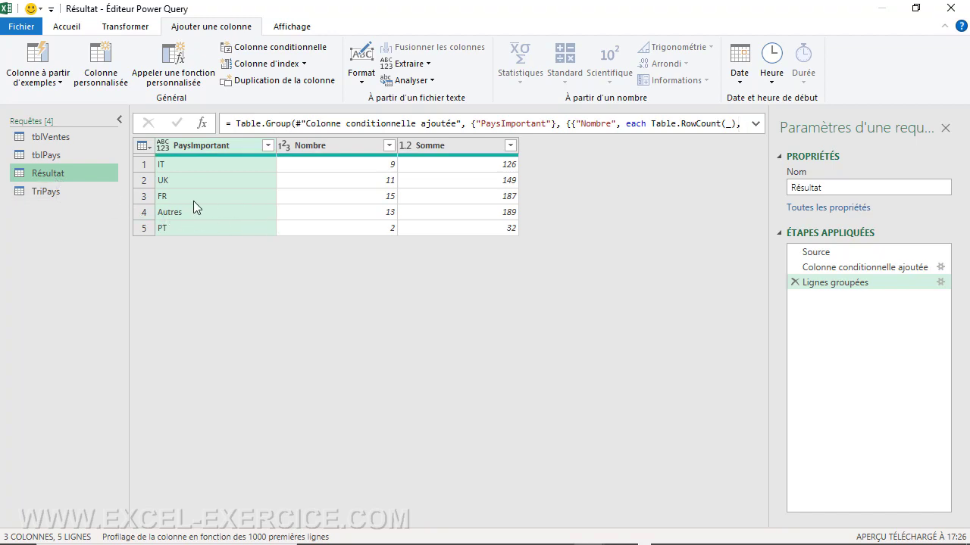
pyautogui.click(69, 26)
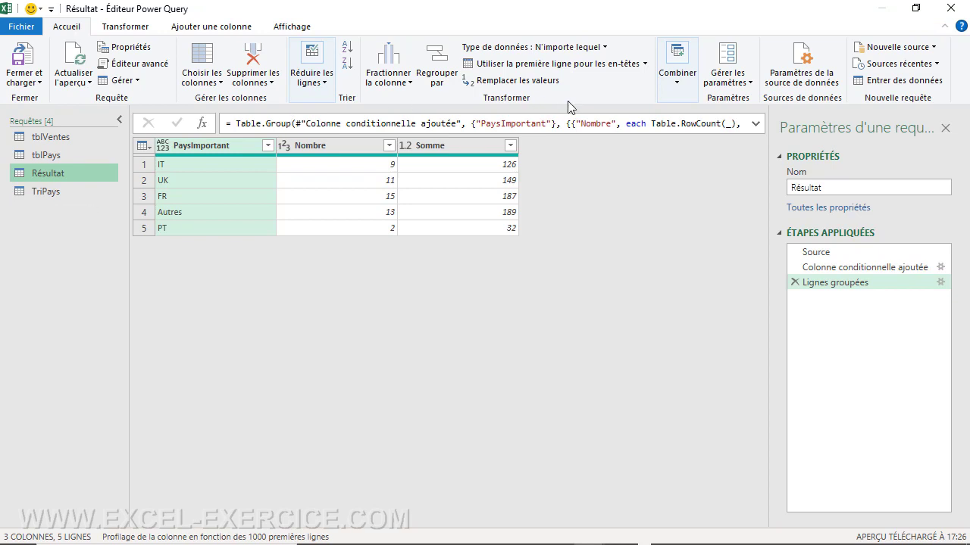
pyautogui.click(682, 85)
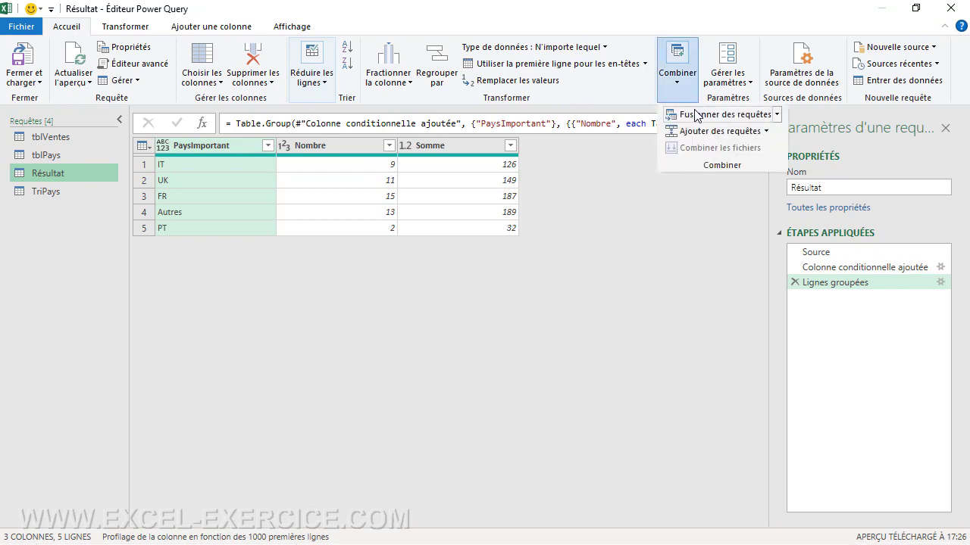
pyautogui.click(695, 115)
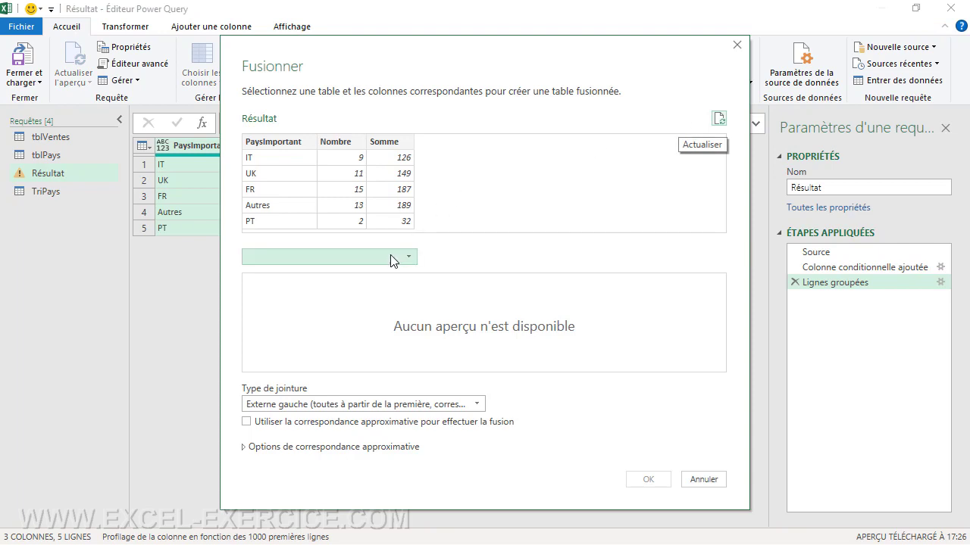
pyautogui.click(391, 260)
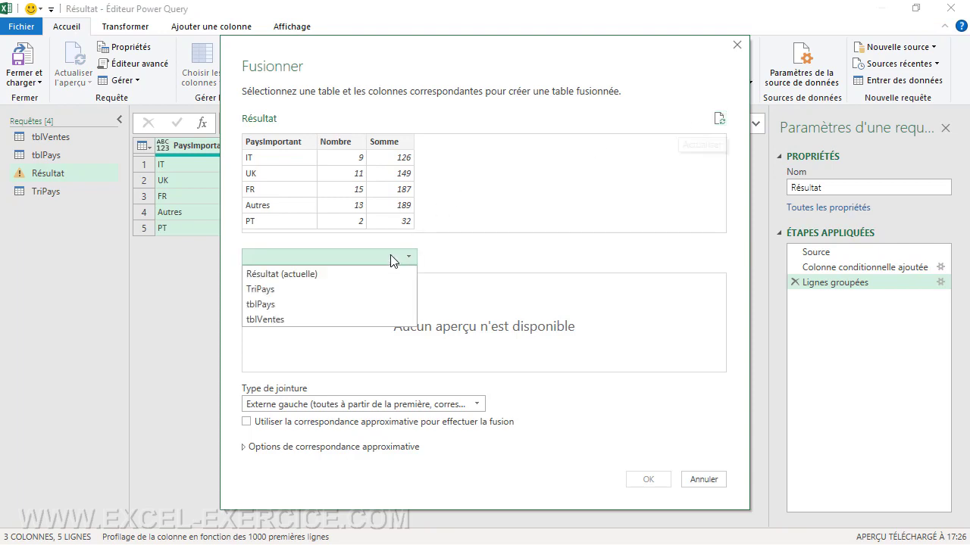
pyautogui.click(282, 289)
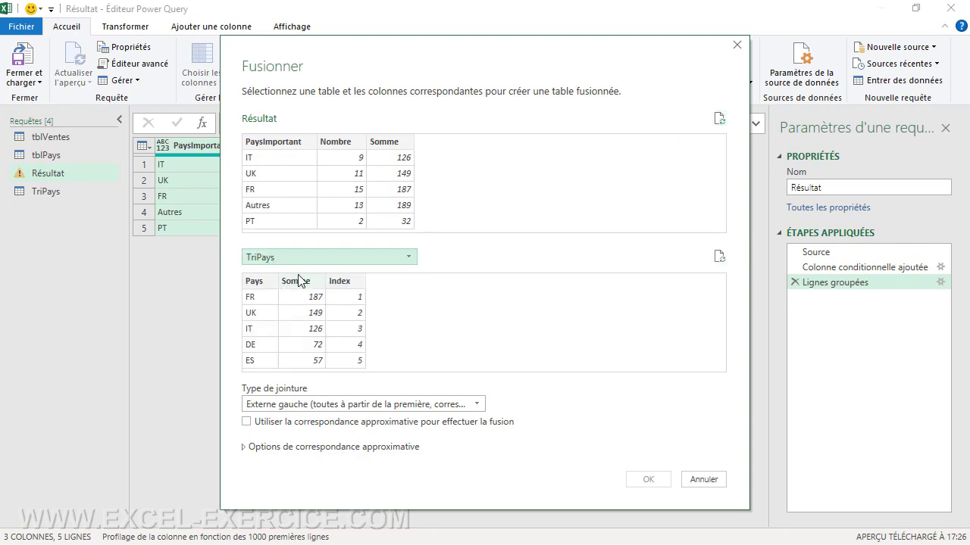
pyautogui.click(294, 147)
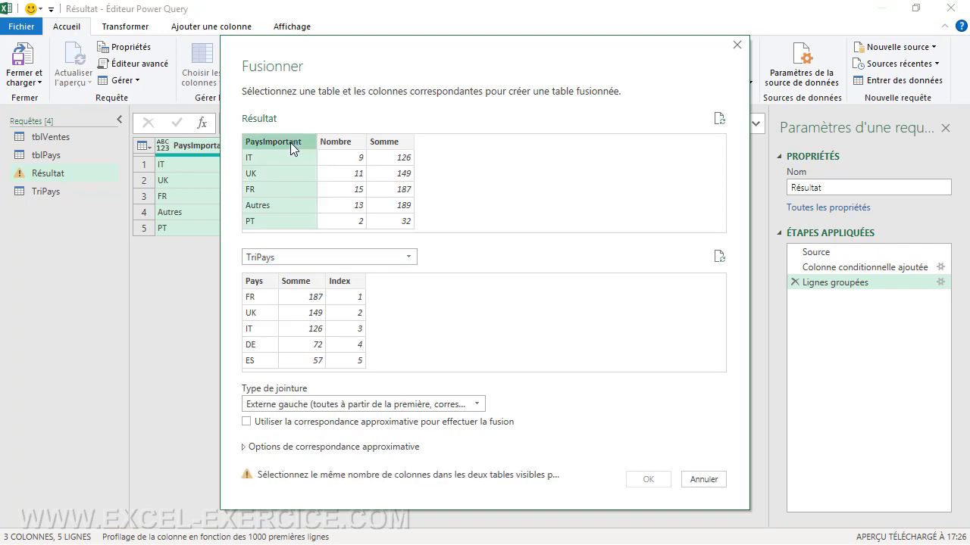
pyautogui.click(261, 282)
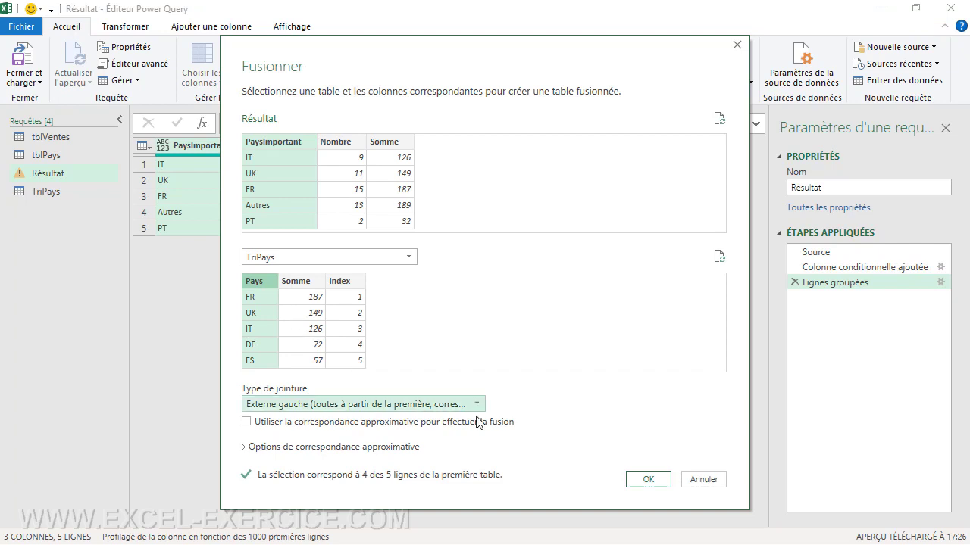
pyautogui.click(648, 479)
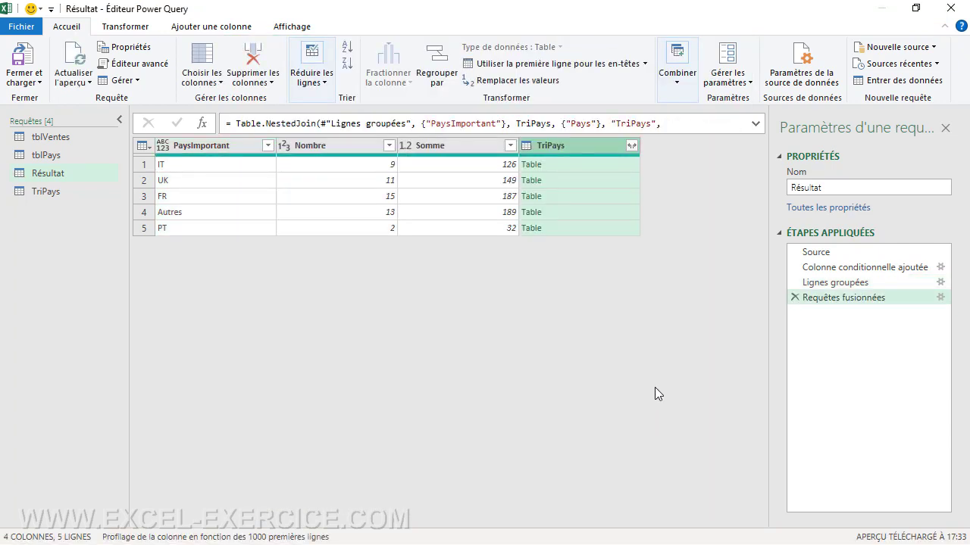
# - Preview the merged table for IT, and expand only the Index column from TriPays without the original column name as prefix
pyautogui.click(569, 164)
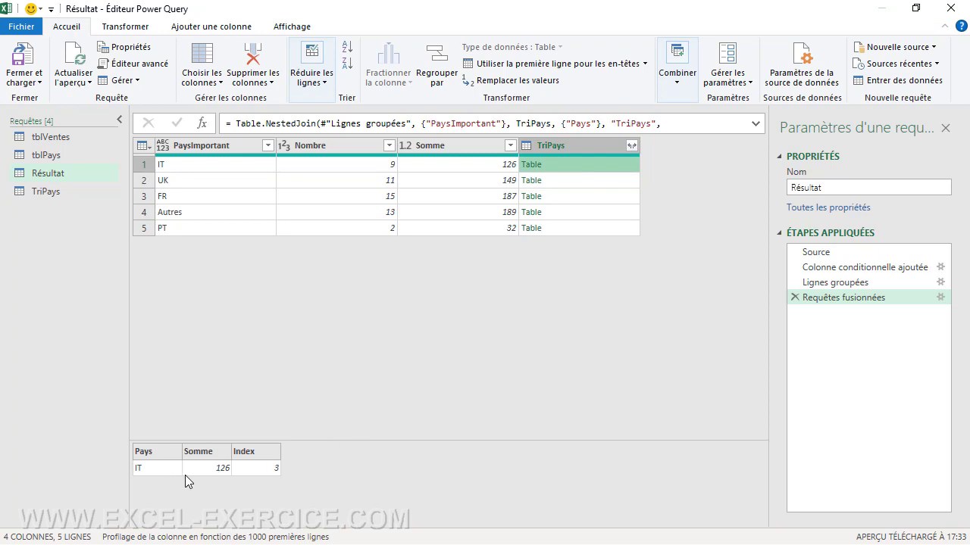
pyautogui.click(631, 145)
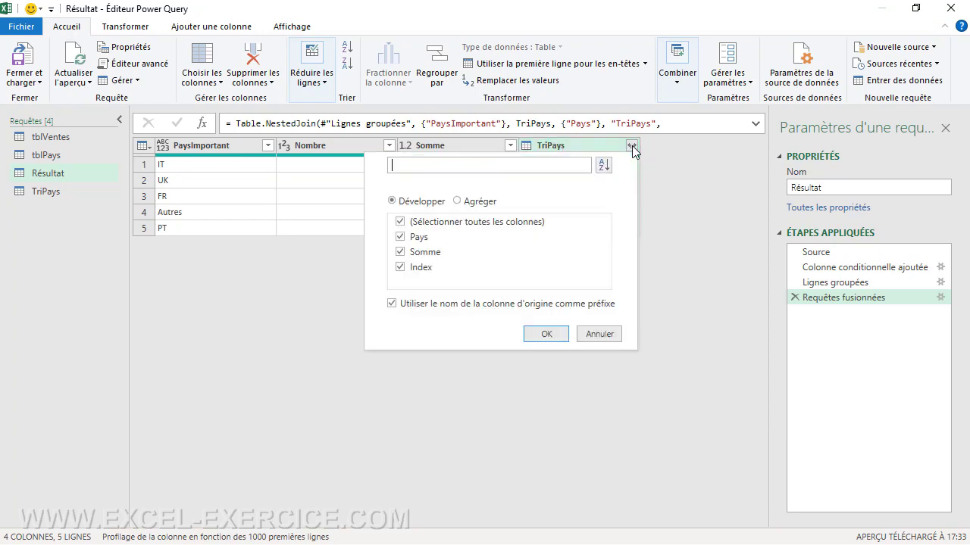
pyautogui.click(400, 222)
pyautogui.click(399, 268)
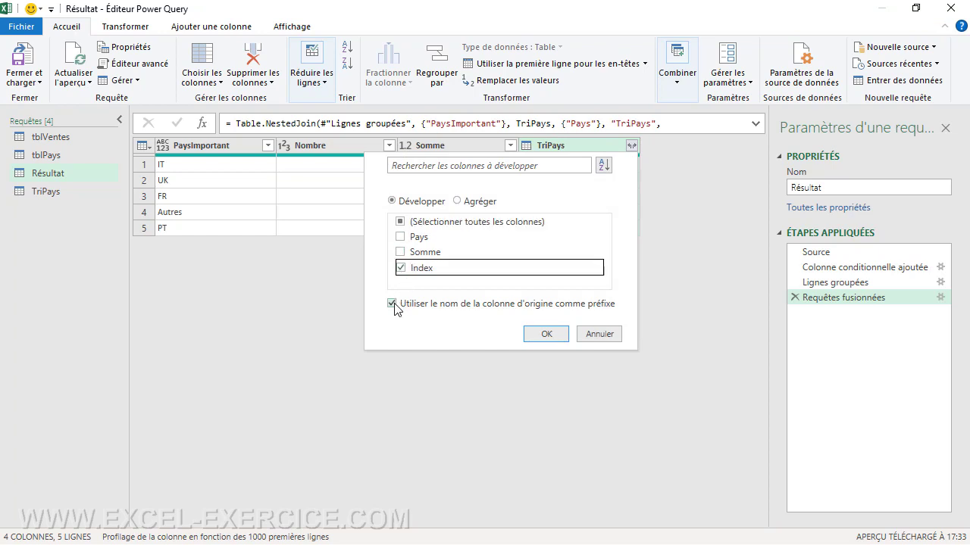
pyautogui.click(391, 304)
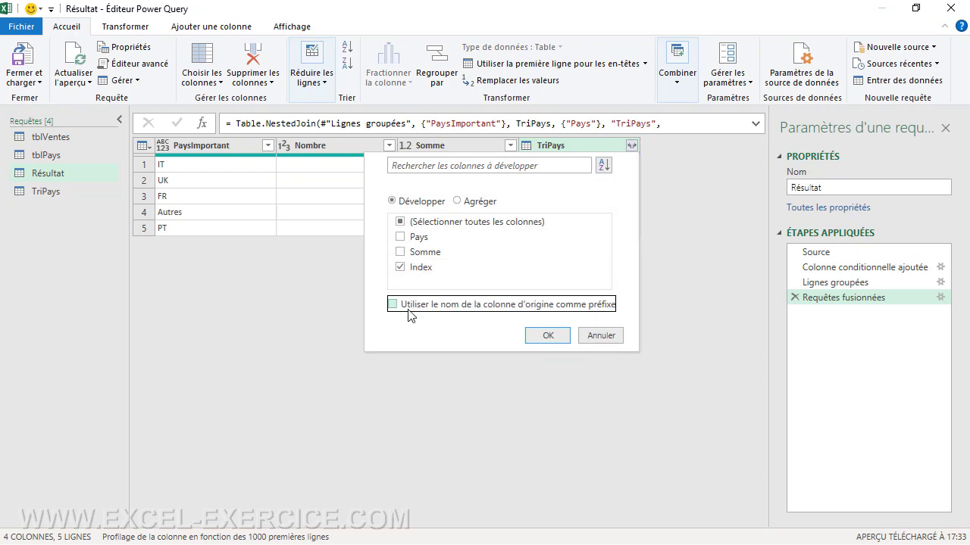
pyautogui.click(548, 335)
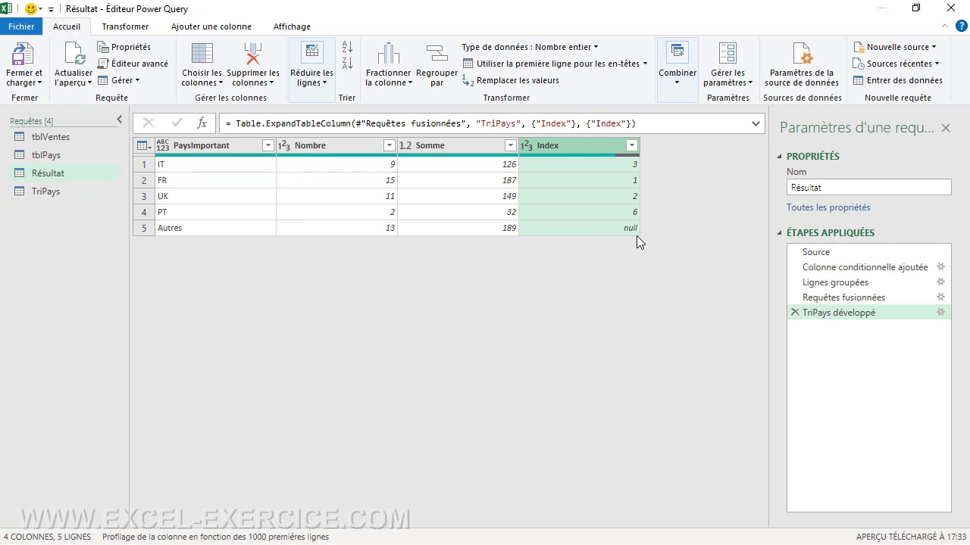
# - Replace null with 9999 in the Index column of the Résultat query
pyautogui.rightClick(595, 144)
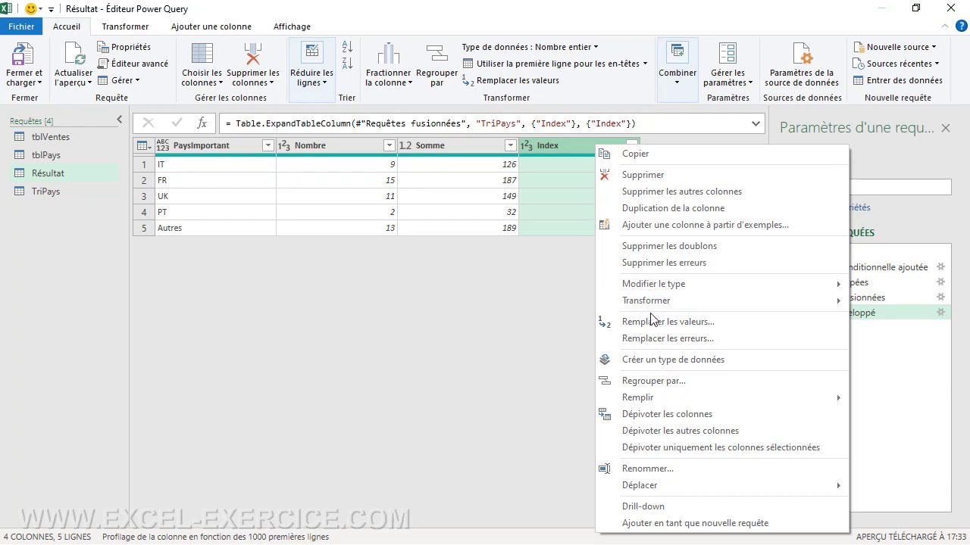
pyautogui.click(651, 320)
pyautogui.write('n')
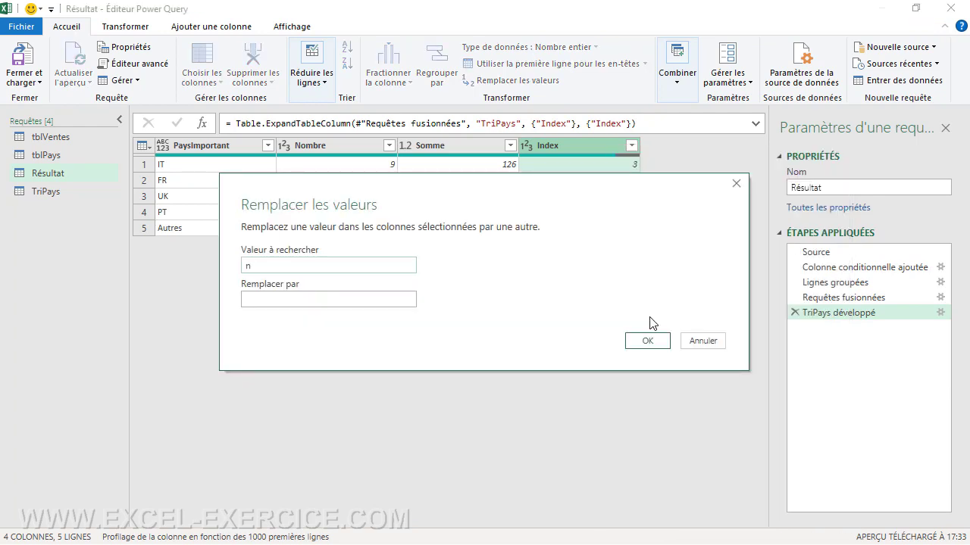
pyautogui.write('ul')
pyautogui.write('9999')
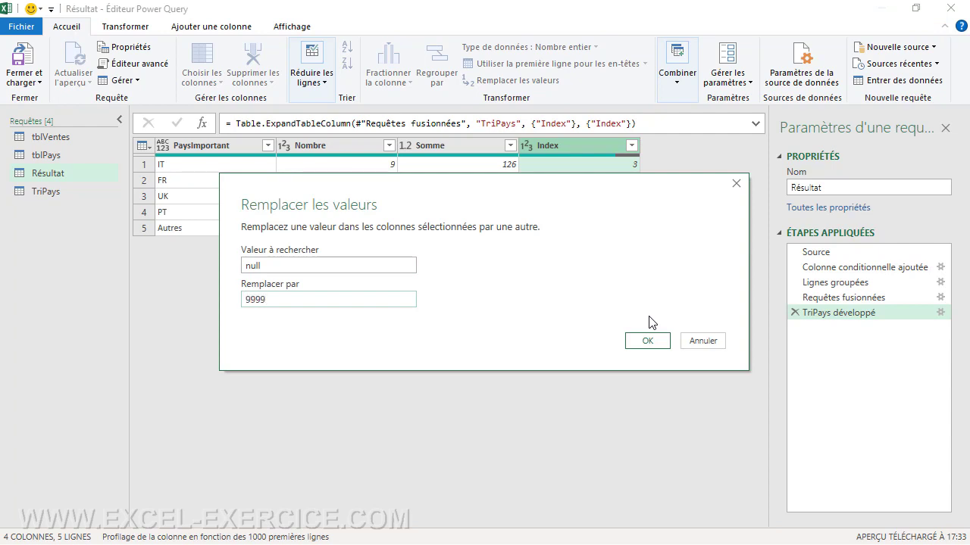
pyautogui.click(643, 342)
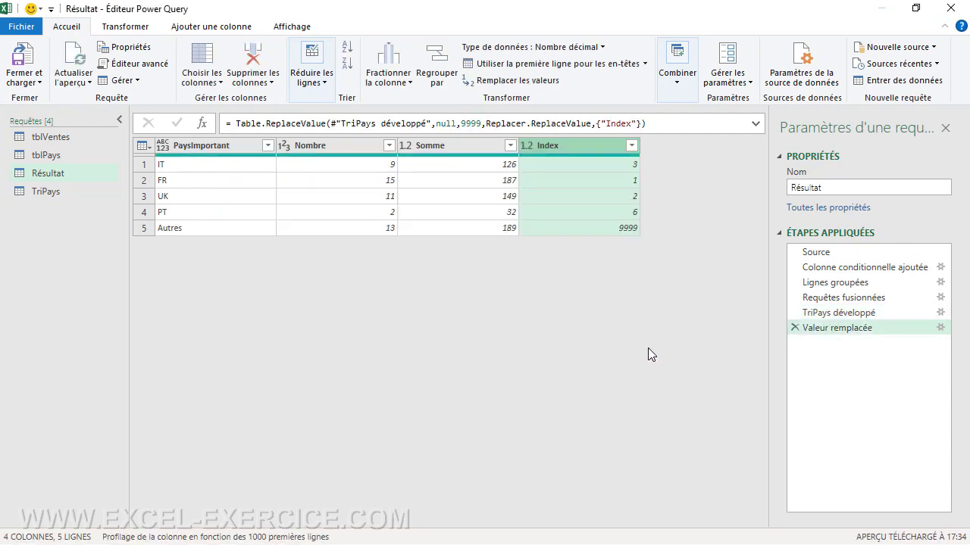
# - Sort the Résultat query by Index in ascending order, and remove the Index column
pyautogui.click(633, 144)
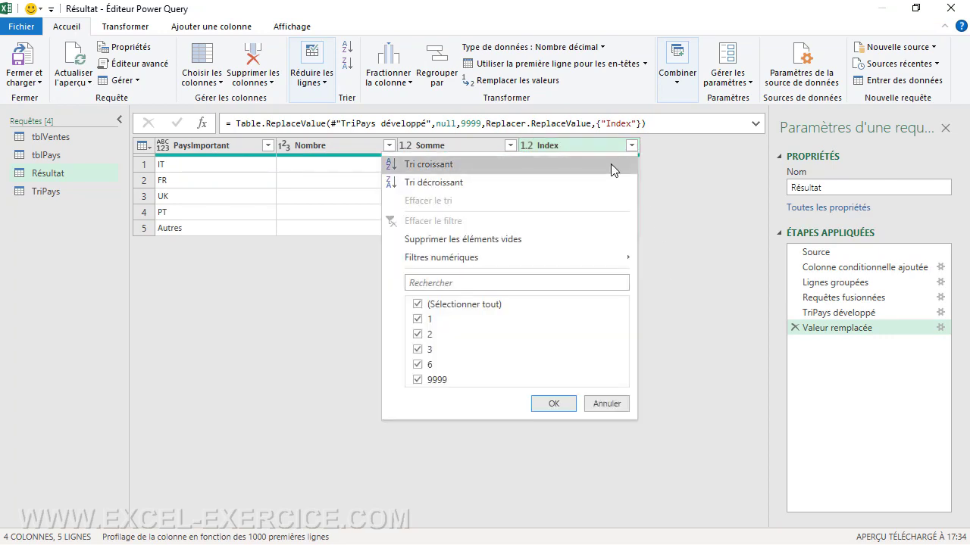
pyautogui.click(545, 165)
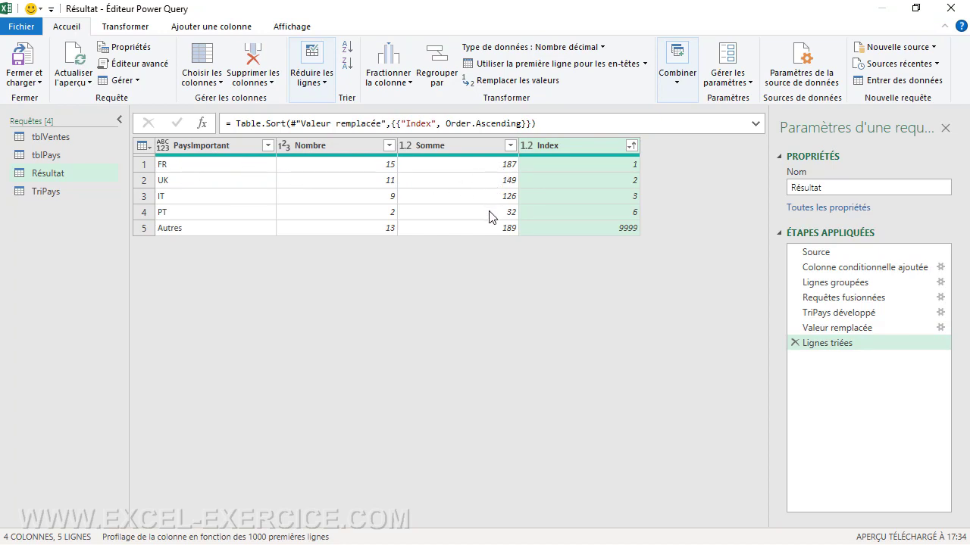
pyautogui.rightClick(587, 151)
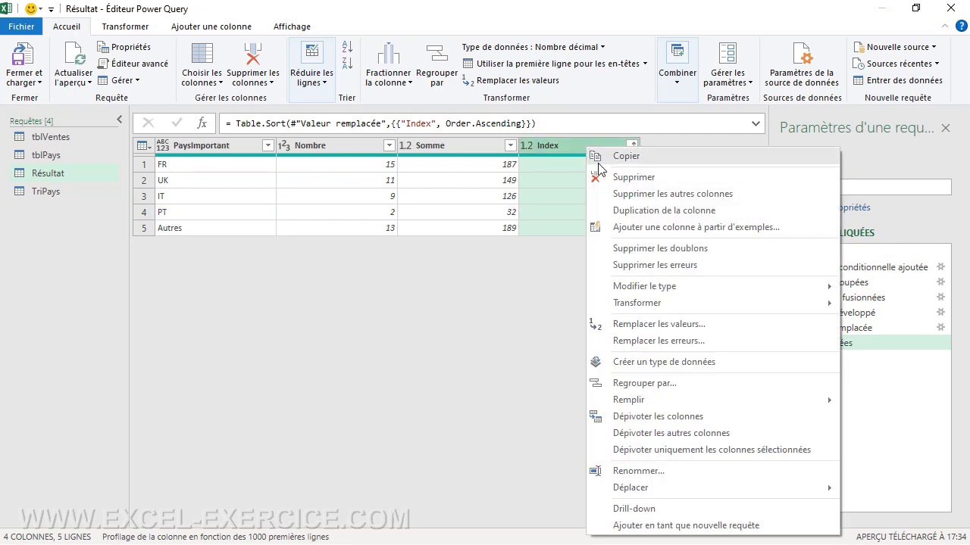
pyautogui.click(608, 178)
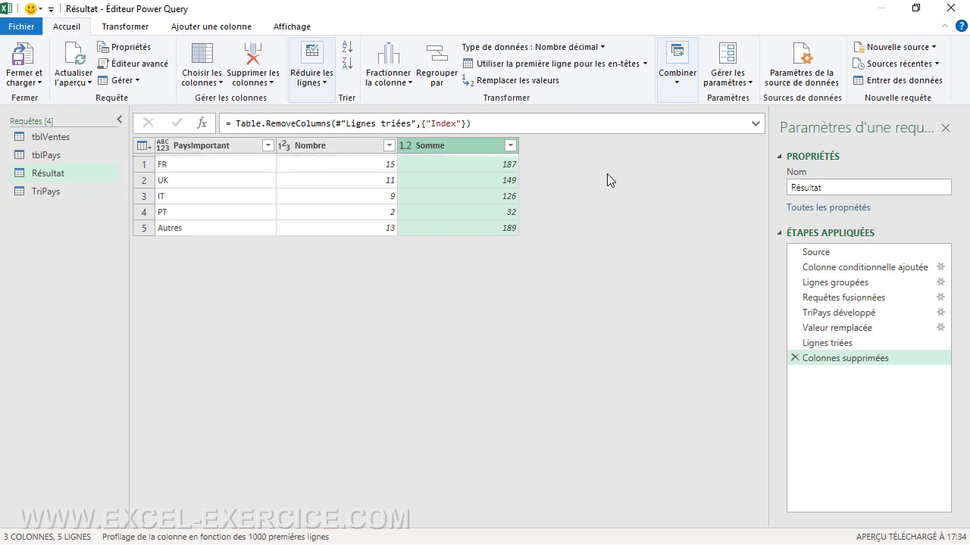
# - Close and load the queries into Excel, and delete the TriPays worksheet
pyautogui.click(25, 61)
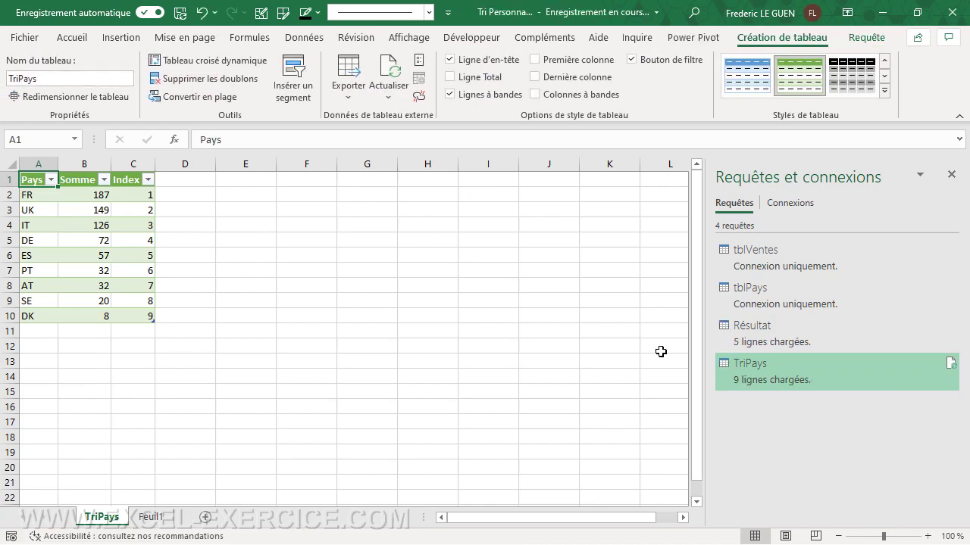
pyautogui.moveTo(754, 373)
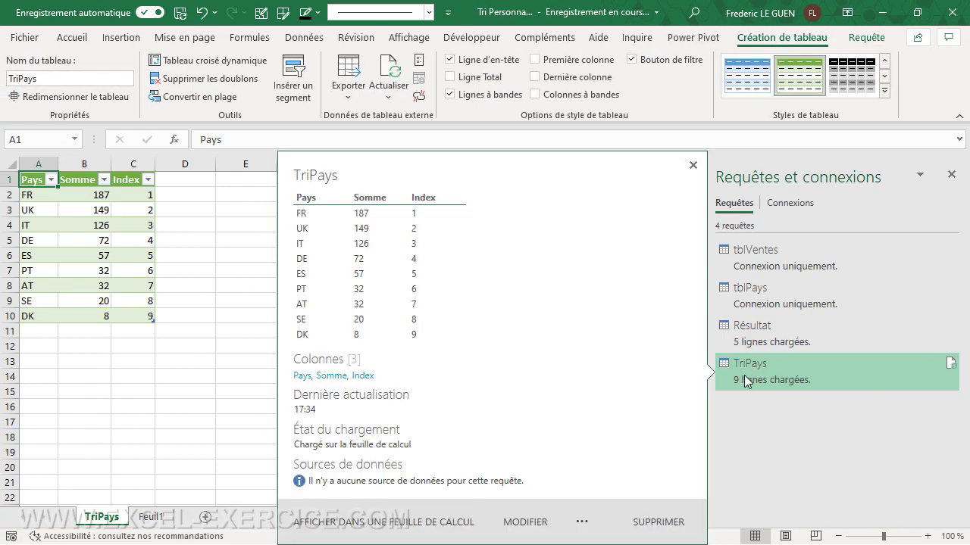
pyautogui.rightClick(99, 521)
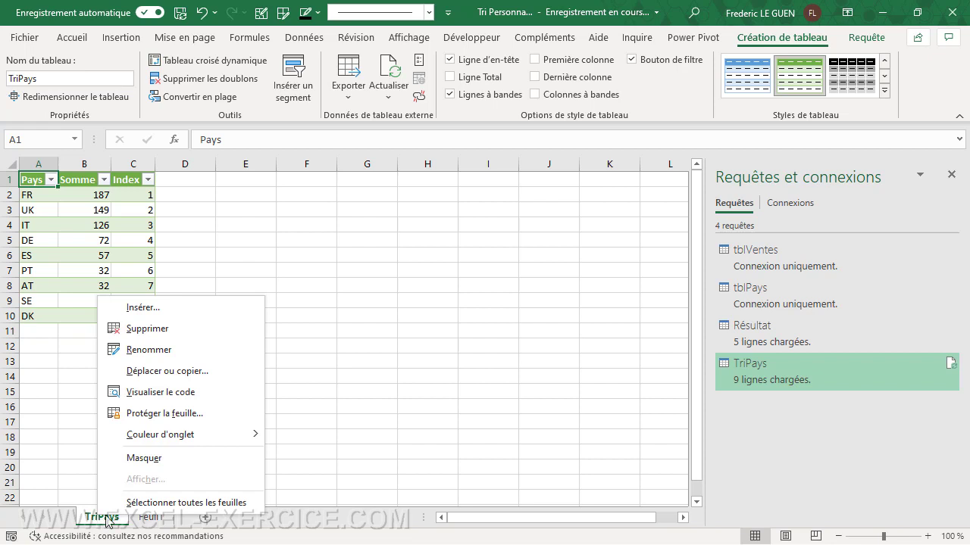
pyautogui.click(177, 333)
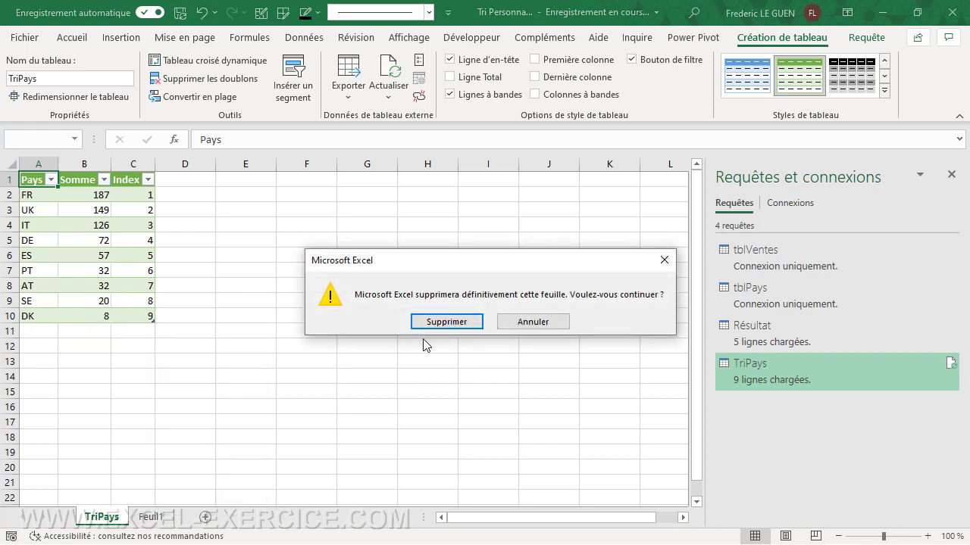
pyautogui.click(450, 325)
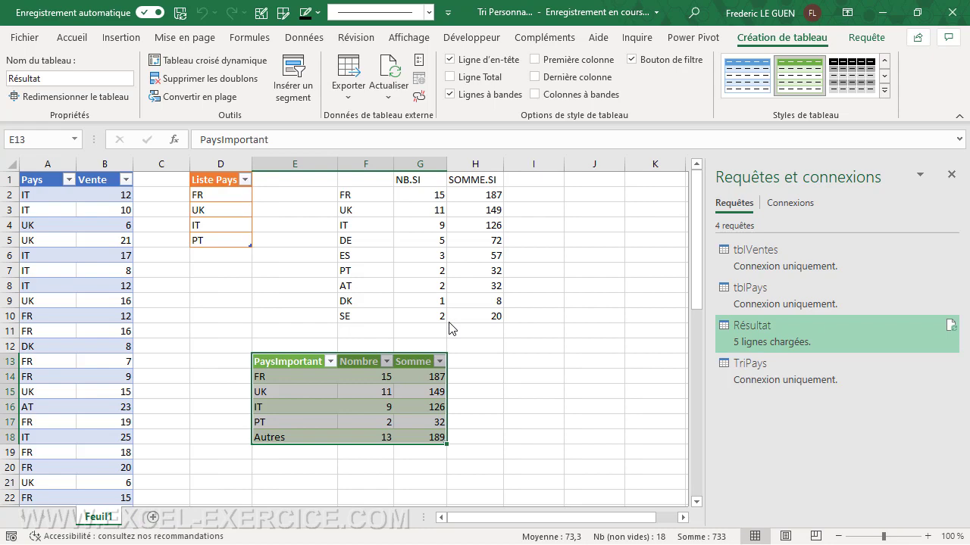
# - Add ES at the end of the Liste Pays table in cell D6, and refresh all queries
pyautogui.click(200, 255)
pyautogui.write('ES')
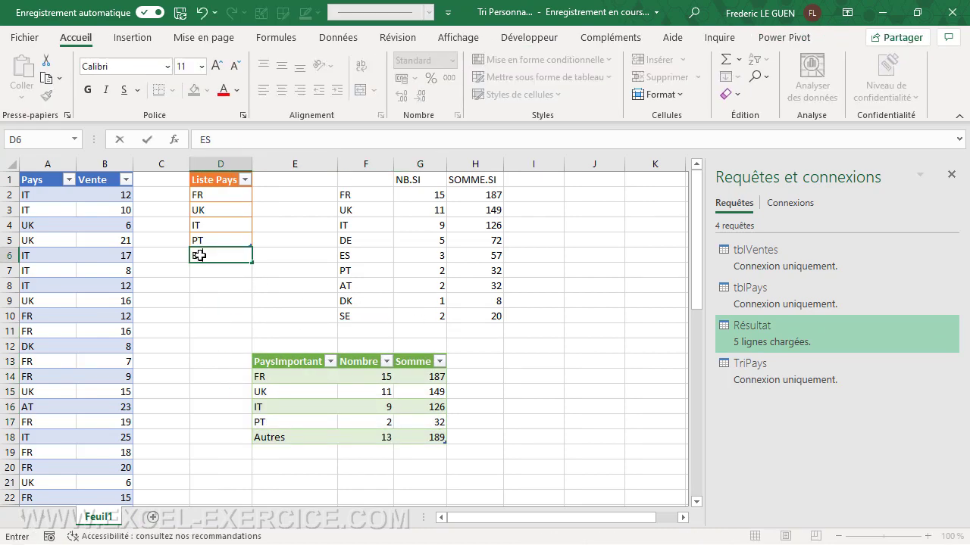
pyautogui.press('Return')
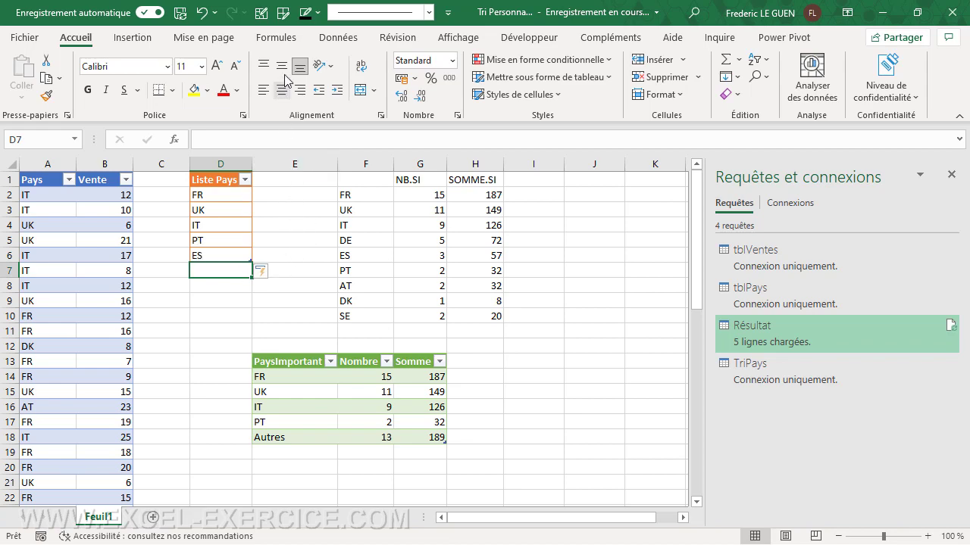
pyautogui.click(337, 37)
pyautogui.click(184, 67)
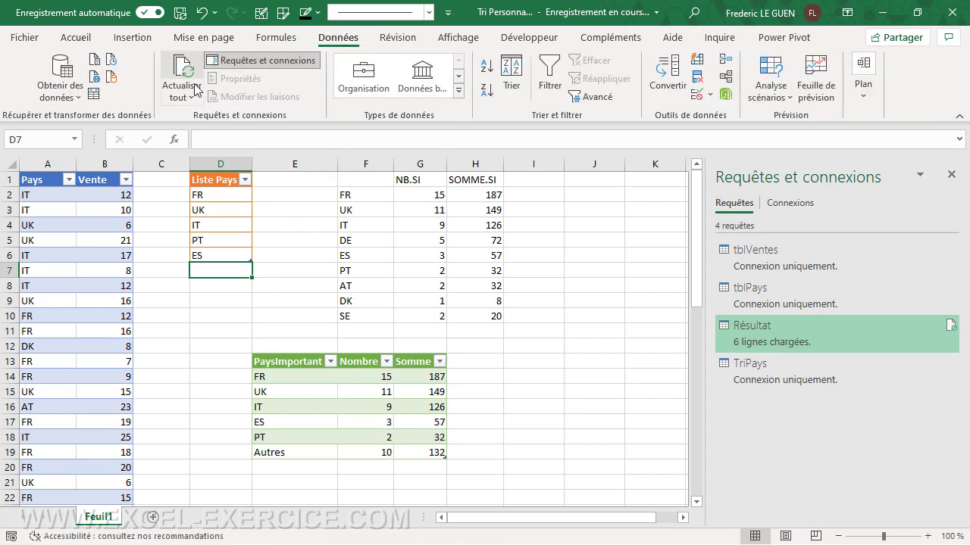
# - Delete the UK row from the Liste Pays table, and refresh all queries
pyautogui.click(209, 209)
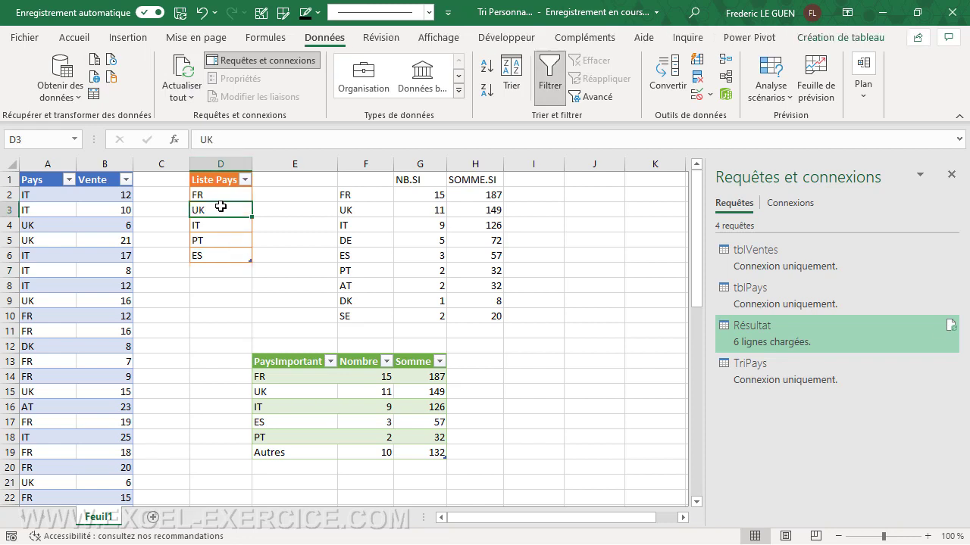
pyautogui.hotkey('ctrl', '-')
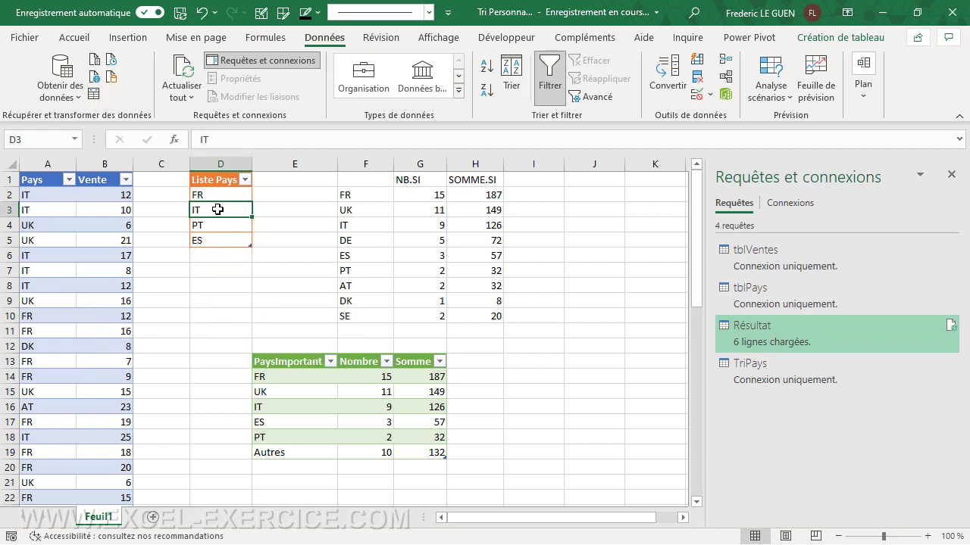
pyautogui.click(186, 71)
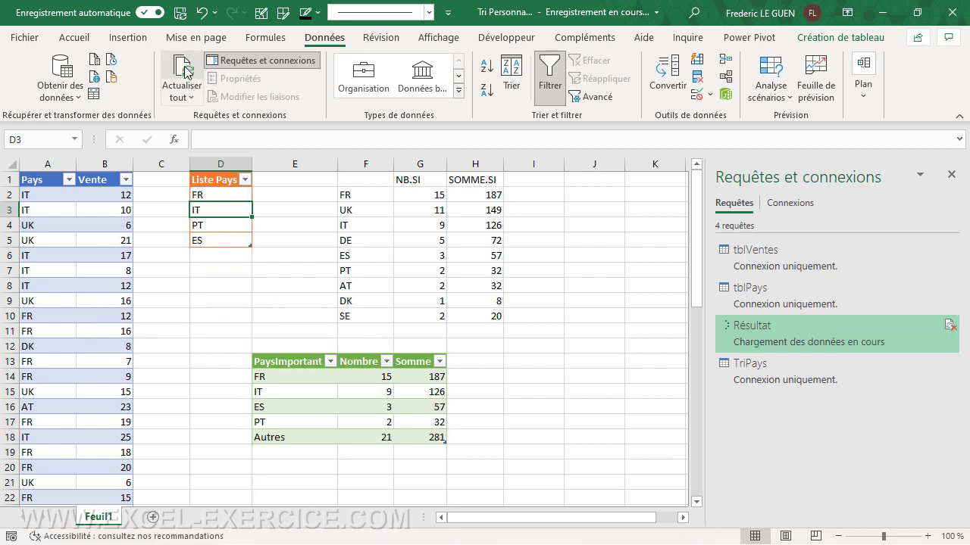